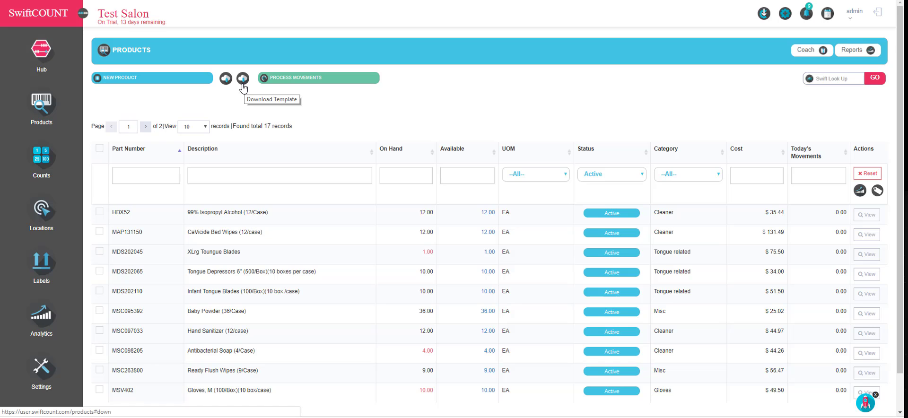
Look over the product list, go to the Locations page and start adding a new location.
{"action": "scroll", "coordinate": [682, 244], "scroll_direction": "down", "scroll_amount": 1}
{"action": "scroll", "coordinate": [682, 242], "scroll_direction": "down", "scroll_amount": 1}
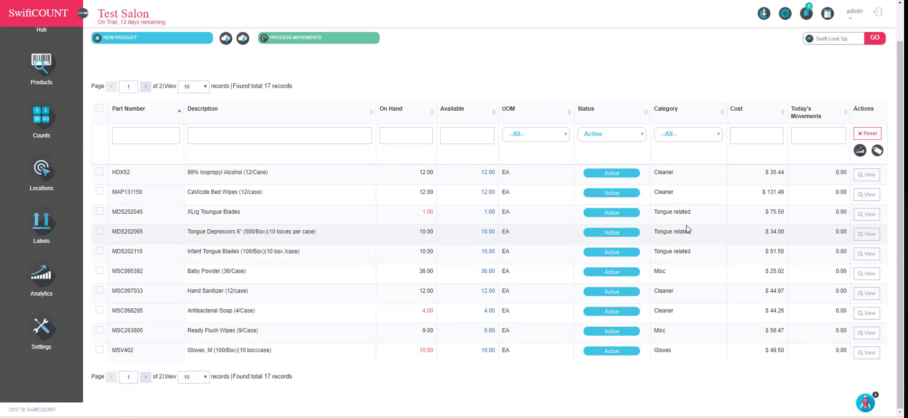
{"action": "scroll", "coordinate": [331, 202], "scroll_direction": "up", "scroll_amount": 1}
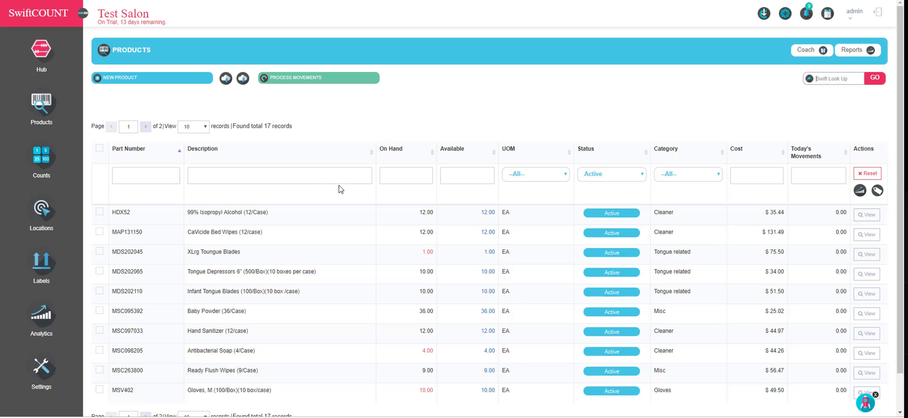
{"action": "left_click", "coordinate": [40, 217]}
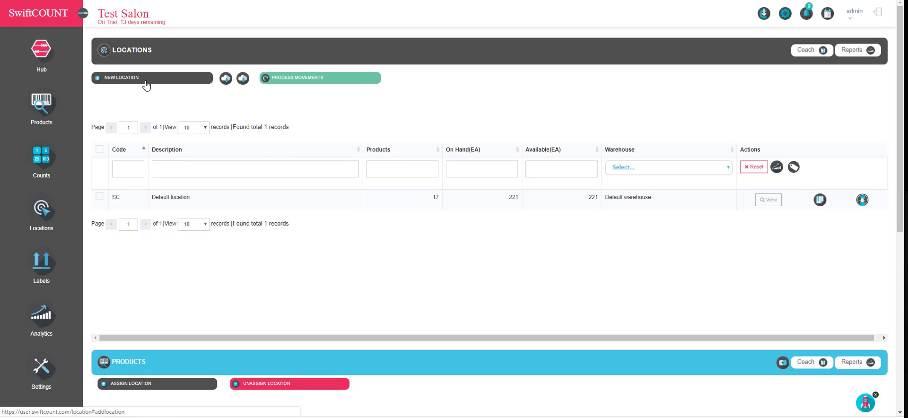
{"action": "left_click", "coordinate": [146, 84]}
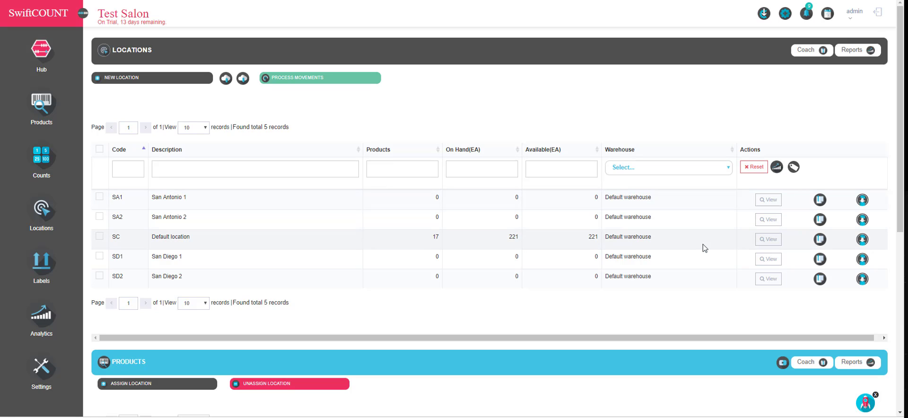
Create a transfer from the Default location to San Antonio 1 with the description "Initial load".
{"action": "left_click", "coordinate": [862, 239]}
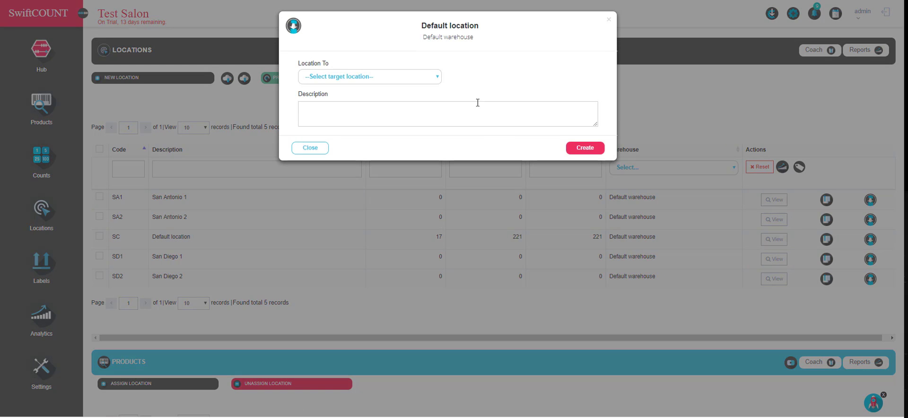
{"action": "left_click", "coordinate": [433, 79]}
{"action": "left_click", "coordinate": [370, 106]}
{"action": "left_click", "coordinate": [365, 112]}
{"action": "type", "text": "Initial load"}
{"action": "left_click", "coordinate": [587, 148]}
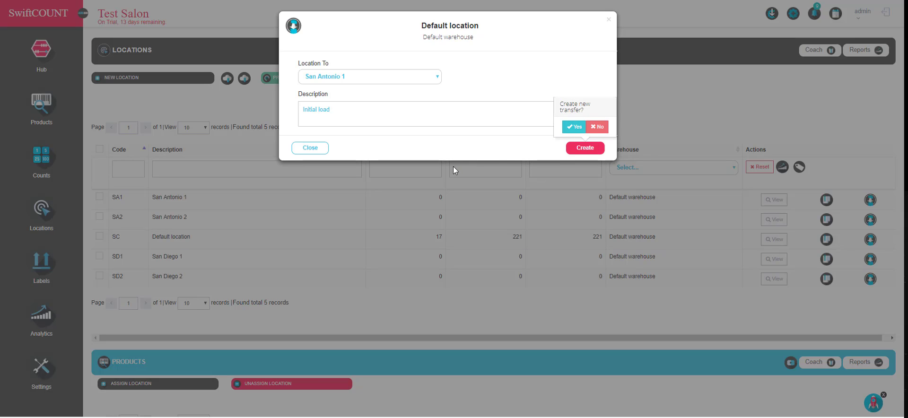
{"action": "left_click", "coordinate": [574, 128]}
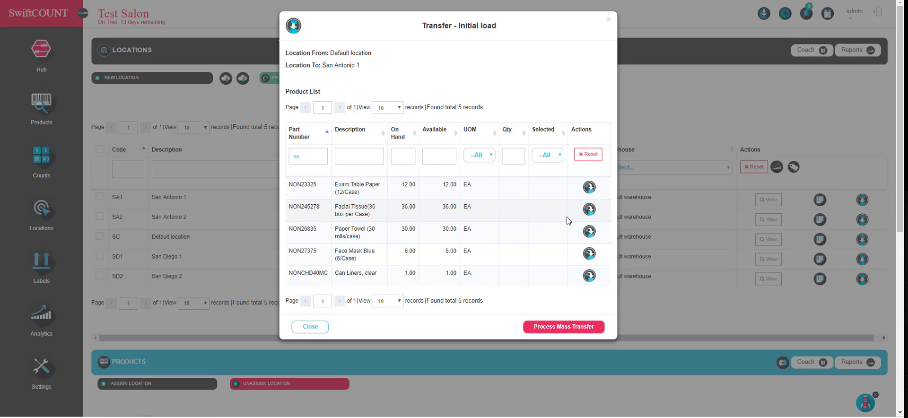
Set the transfer quantities to 2 for Exam Table Paper, 1 for Facial Tissue, 1 for Paper Towel and 2 for Face Mask Blue.
{"action": "left_click", "coordinate": [589, 188]}
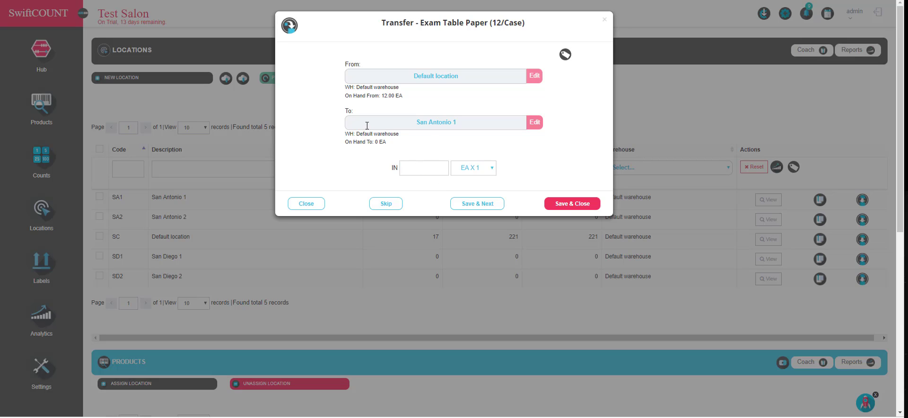
{"action": "left_click", "coordinate": [439, 173]}
{"action": "type", "text": "2"}
{"action": "left_click", "coordinate": [477, 204]}
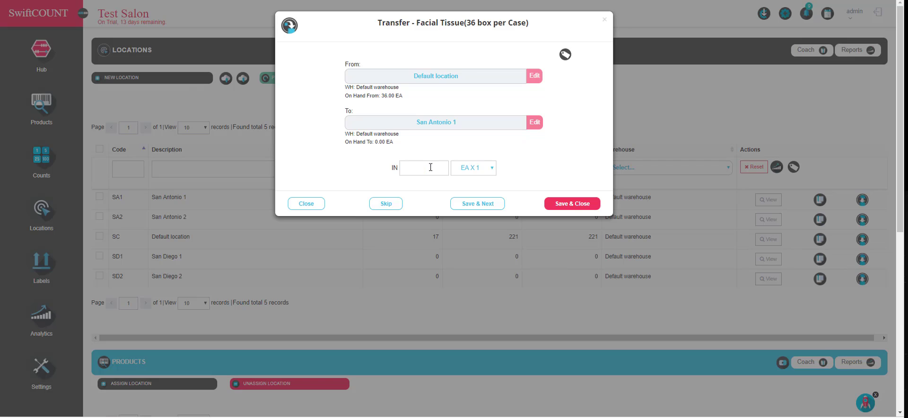
{"action": "type", "text": "1"}
{"action": "left_click", "coordinate": [477, 207]}
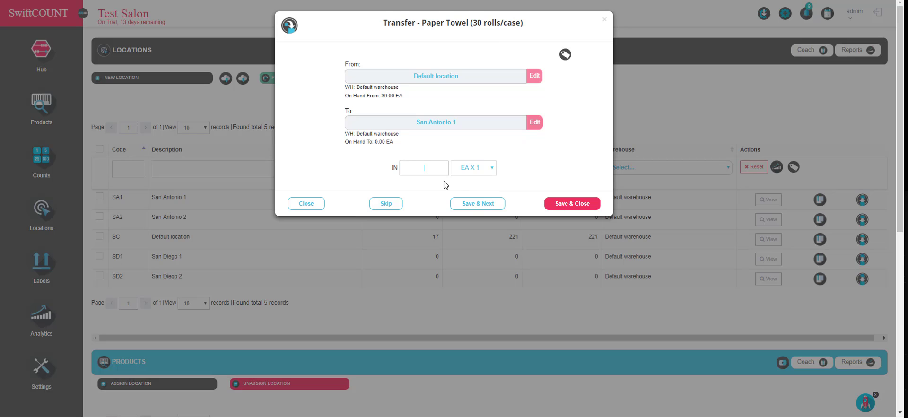
{"action": "type", "text": "1"}
{"action": "left_click", "coordinate": [478, 204]}
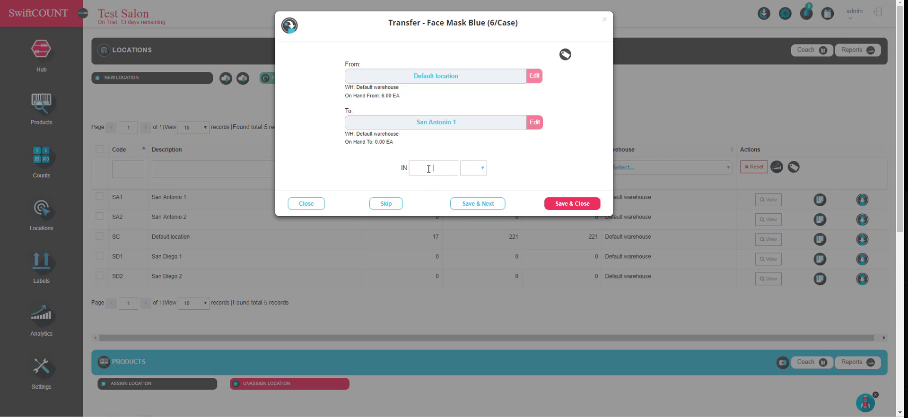
{"action": "type", "text": "2"}
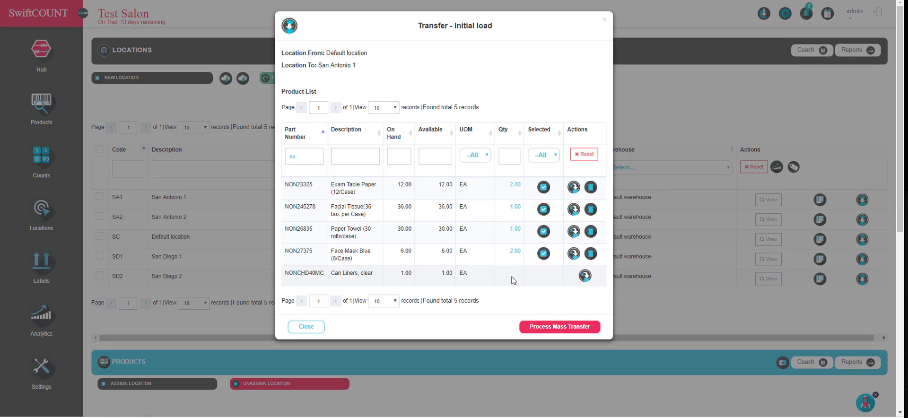
Process the "Initial load" mass transfer to San Antonio 1 and confirm it.
{"action": "left_click", "coordinate": [551, 327]}
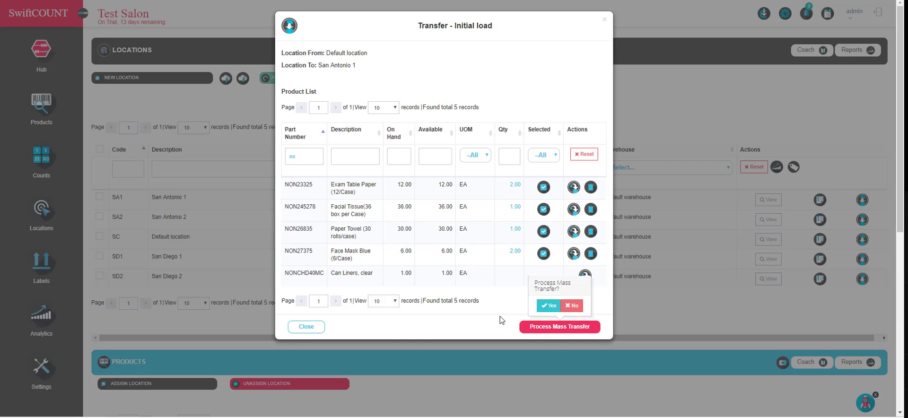
{"action": "left_click", "coordinate": [544, 307]}
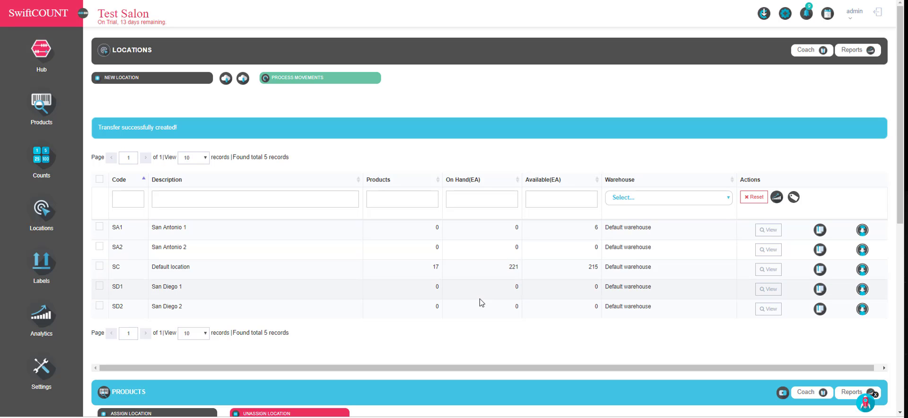
{"action": "left_click_drag", "start_coordinate": [596, 228], "coordinate": [597, 225]}
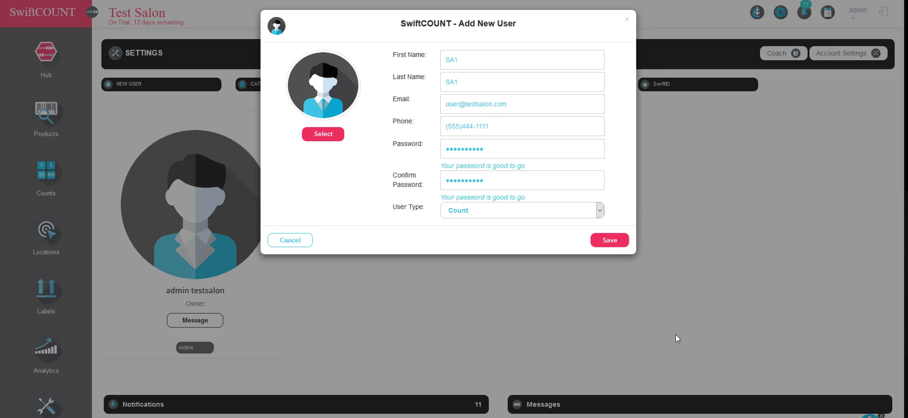
Save the new Count-type user SA1 and open that user's component permissions for editing.
{"action": "left_click", "coordinate": [610, 240]}
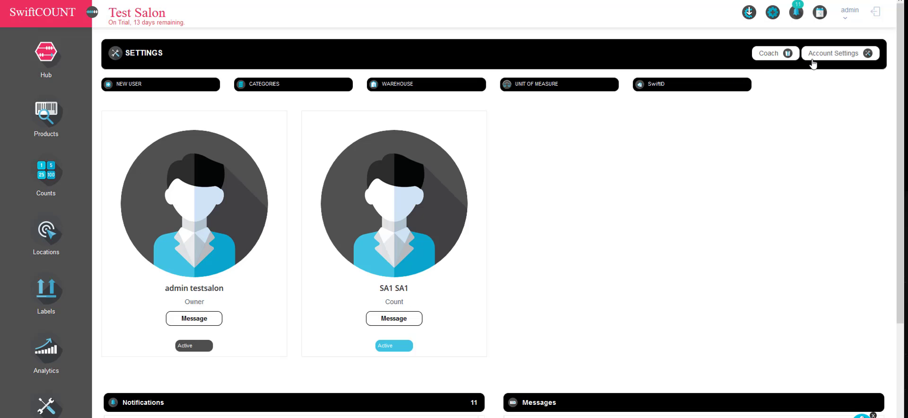
{"action": "left_click", "coordinate": [849, 18]}
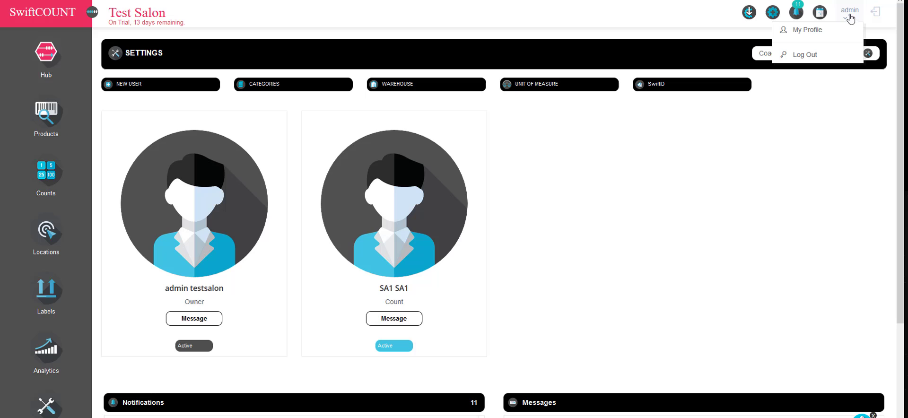
{"action": "left_click", "coordinate": [821, 31]}
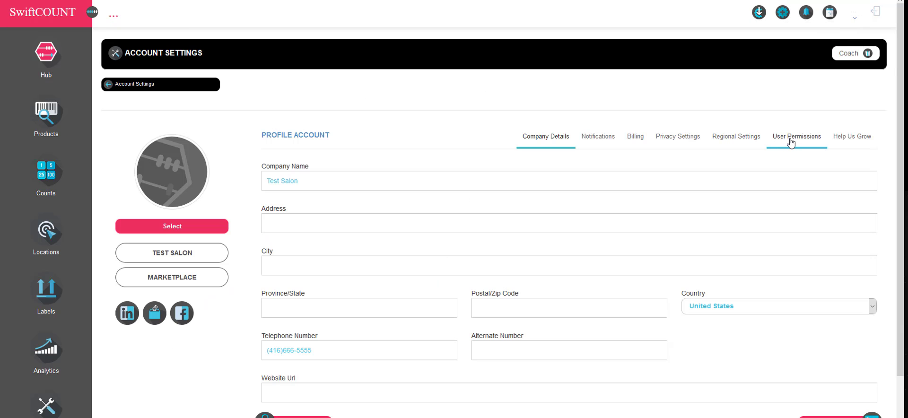
{"action": "left_click", "coordinate": [790, 142]}
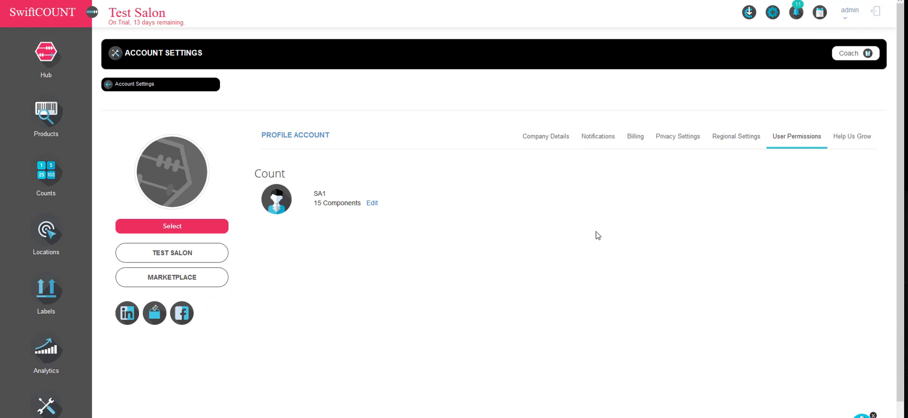
{"action": "left_click", "coordinate": [372, 203]}
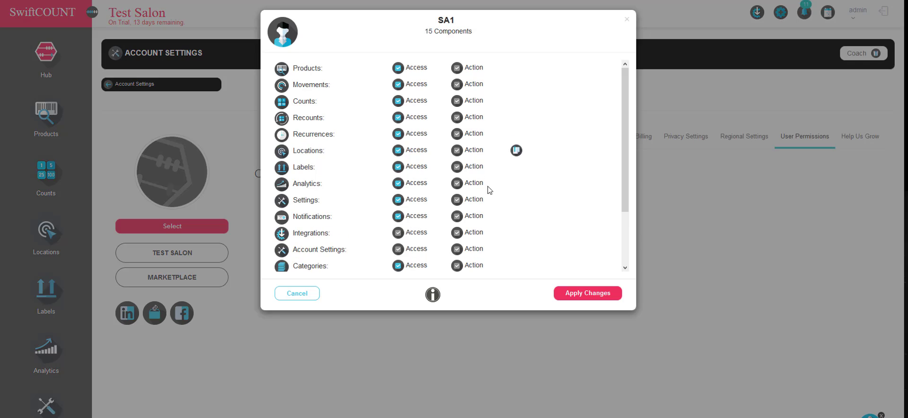
Remove user SA1's access to San Antonio 2, Default location, San Diego 1 and San Diego 2, and apply the changes.
{"action": "left_click", "coordinate": [517, 155]}
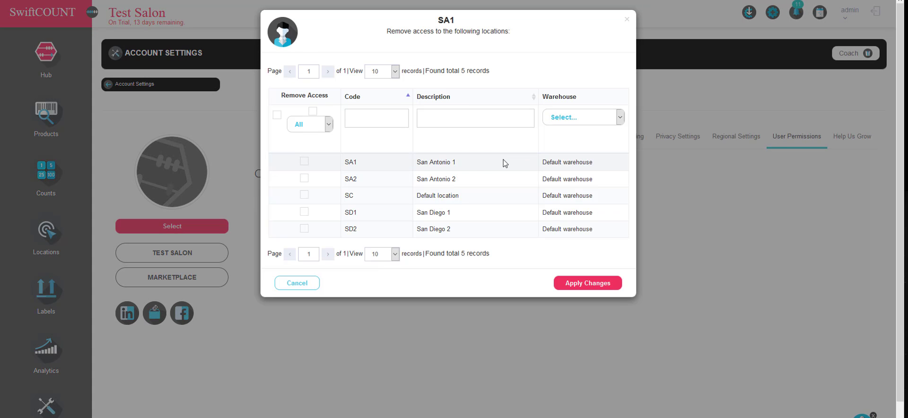
{"action": "left_click", "coordinate": [304, 180]}
{"action": "left_click", "coordinate": [304, 211]}
{"action": "left_click", "coordinate": [304, 231]}
{"action": "left_click", "coordinate": [304, 195]}
{"action": "left_click", "coordinate": [574, 283]}
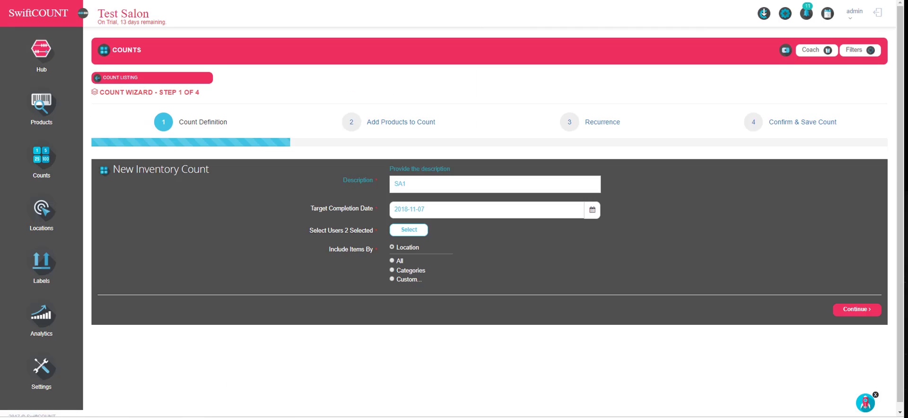
Check the users assigned to the SA1 inventory count, include the San Antonio 1 location and continue through the count wizard.
{"action": "left_click", "coordinate": [411, 230]}
{"action": "left_click", "coordinate": [478, 229]}
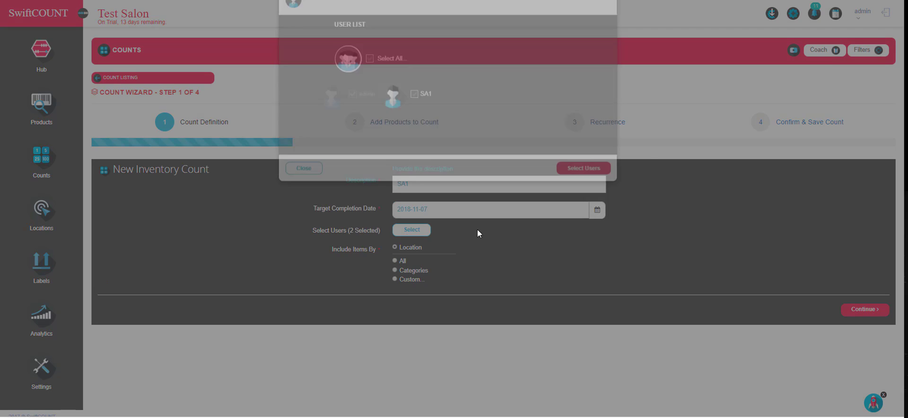
{"action": "left_click", "coordinate": [861, 367]}
{"action": "left_click", "coordinate": [112, 295]}
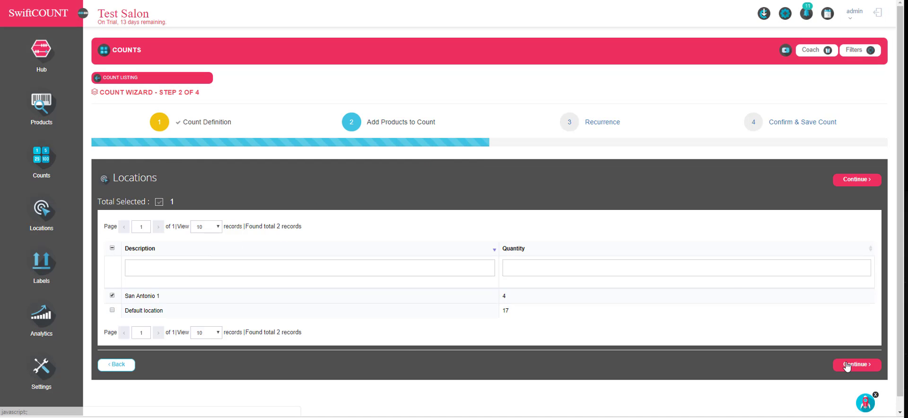
{"action": "left_click", "coordinate": [857, 364]}
{"action": "left_click", "coordinate": [858, 336]}
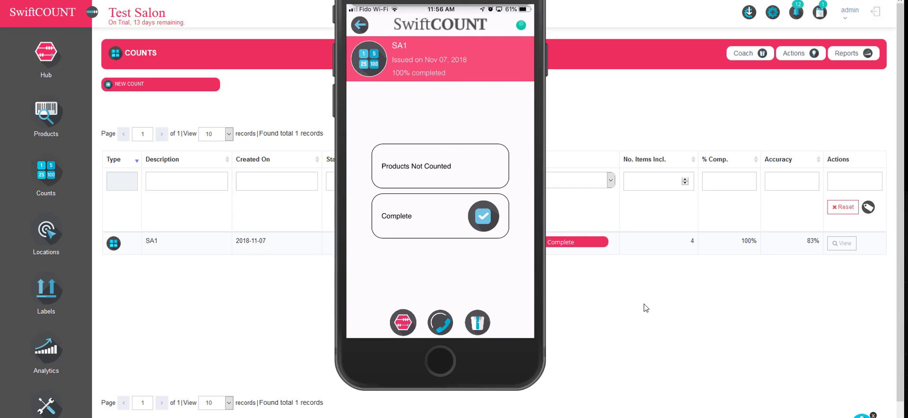
Open the details of the SA1 count and review its discrepancy report, closing the report when done.
{"action": "left_click", "coordinate": [842, 244]}
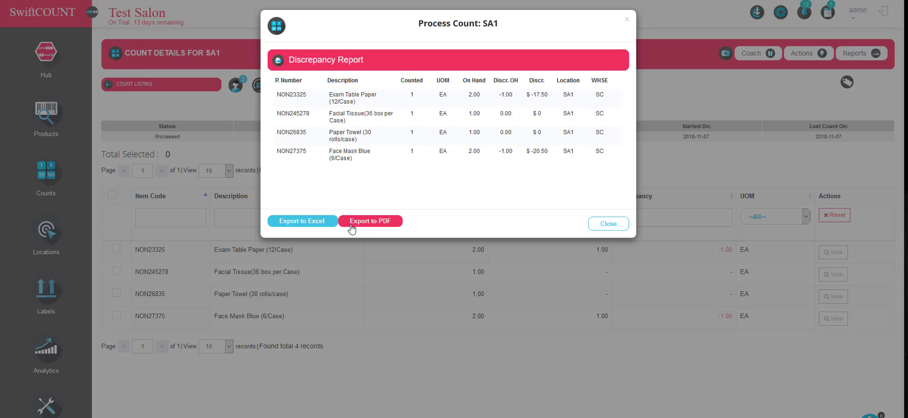
{"action": "key", "text": "Escape"}
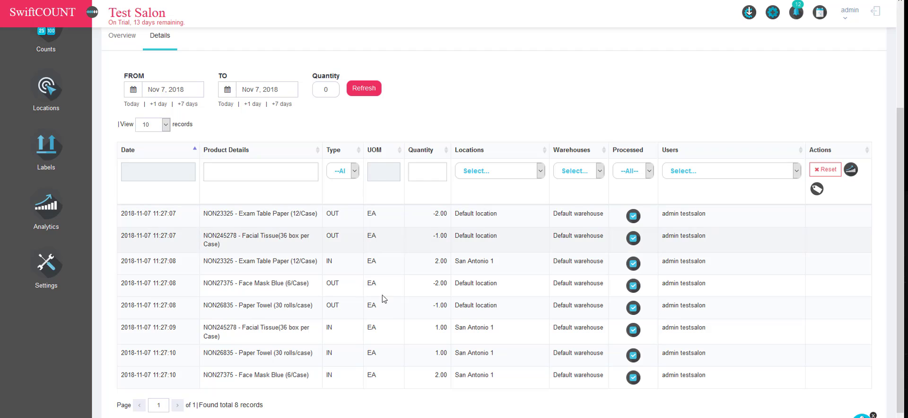
{"action": "left_click", "coordinate": [356, 173]}
{"action": "left_click", "coordinate": [355, 173]}
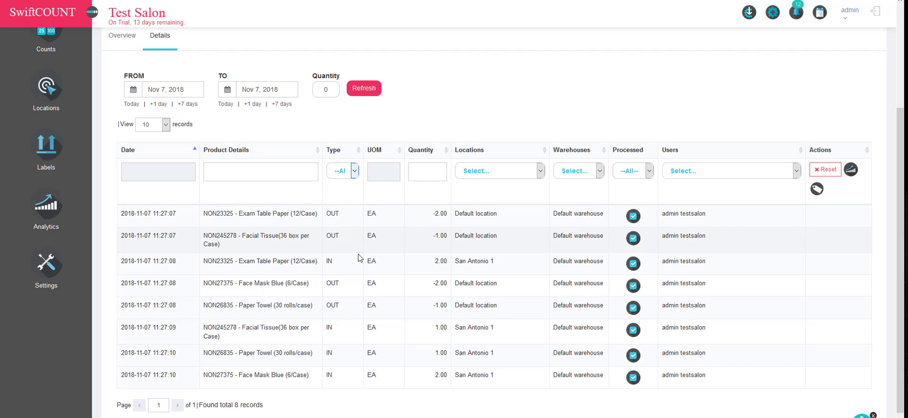